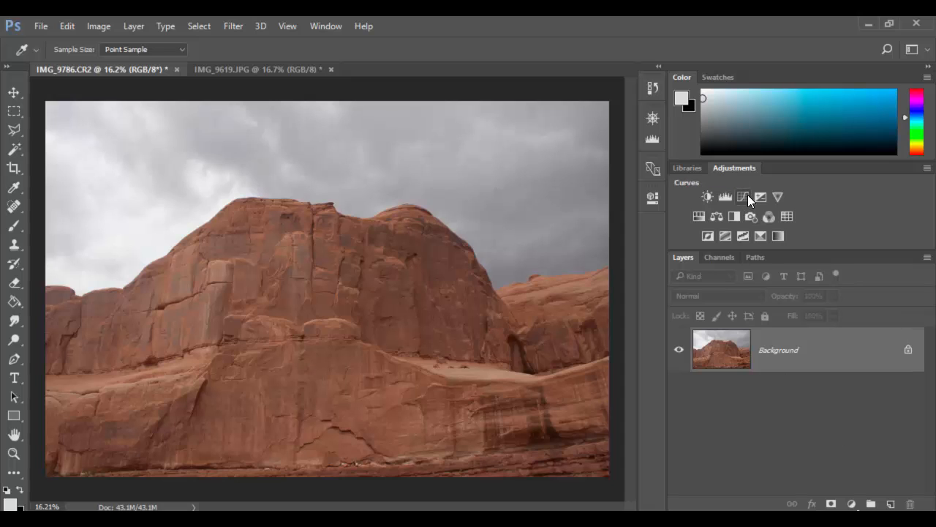
- Add a Levels adjustment layer above the red rock photo and move its settings clear of the image
{"action": "left_click", "coordinate": [723, 196]}
{"action": "key", "text": "z"}
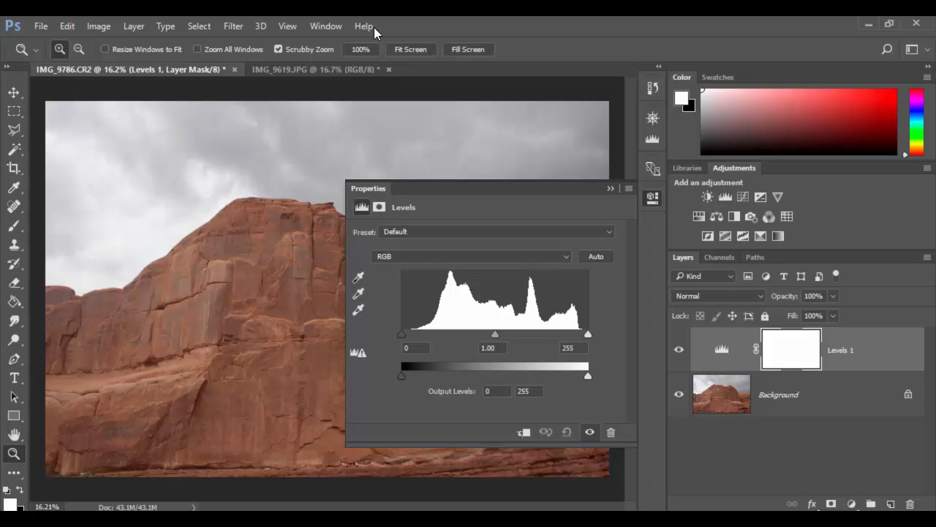
{"action": "left_click", "coordinate": [327, 26]}
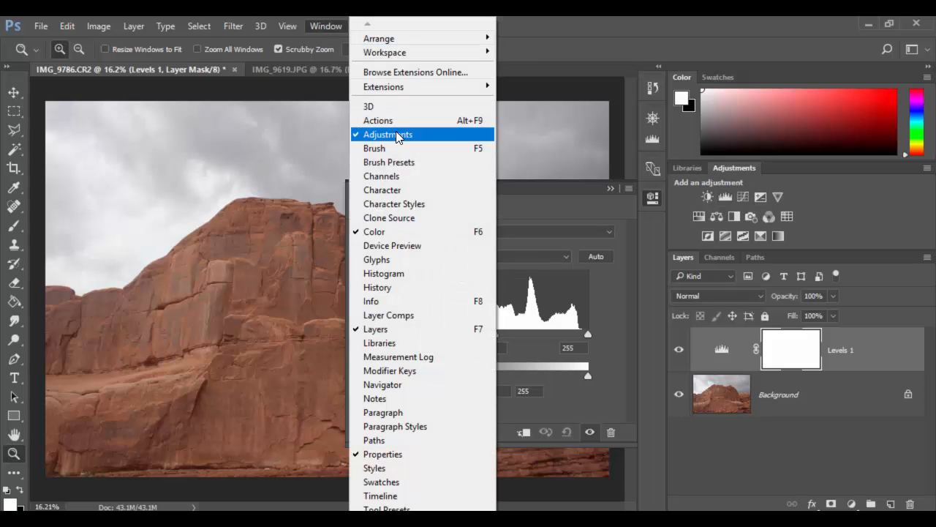
{"action": "left_click", "coordinate": [517, 37]}
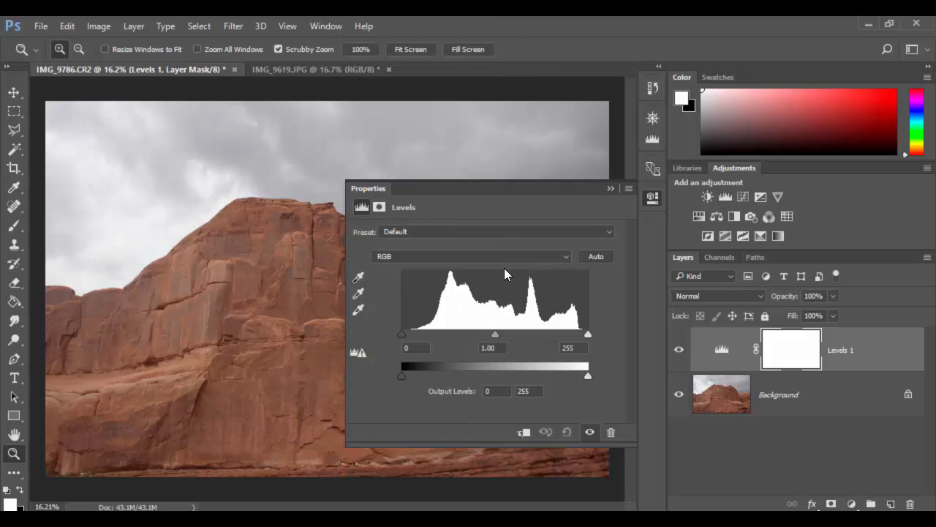
{"action": "left_click_drag", "start_coordinate": [468, 188], "coordinate": [753, 112]}
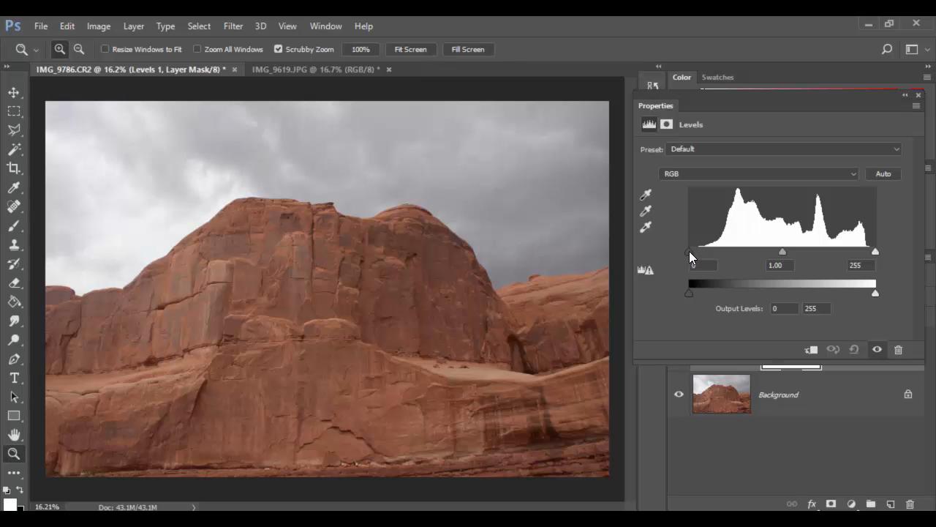
- Set the Levels input black point to 23, the white point to 246 and the midtones to 0.80
{"action": "mouse_move", "coordinate": [689, 255]}
{"action": "left_mouse_down"}
{"action": "mouse_move", "coordinate": [702, 255]}
{"action": "mouse_move", "coordinate": [686, 256]}
{"action": "left_mouse_up"}
{"action": "key", "text": "alt"}
{"action": "left_click_drag", "start_coordinate": [690, 256], "coordinate": [707, 257]}
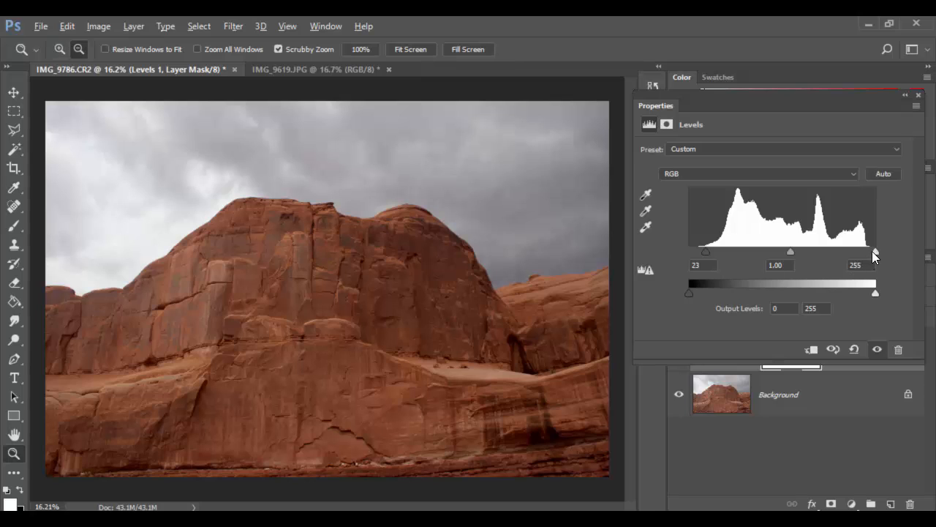
{"action": "left_click_drag", "start_coordinate": [875, 250], "coordinate": [870, 251]}
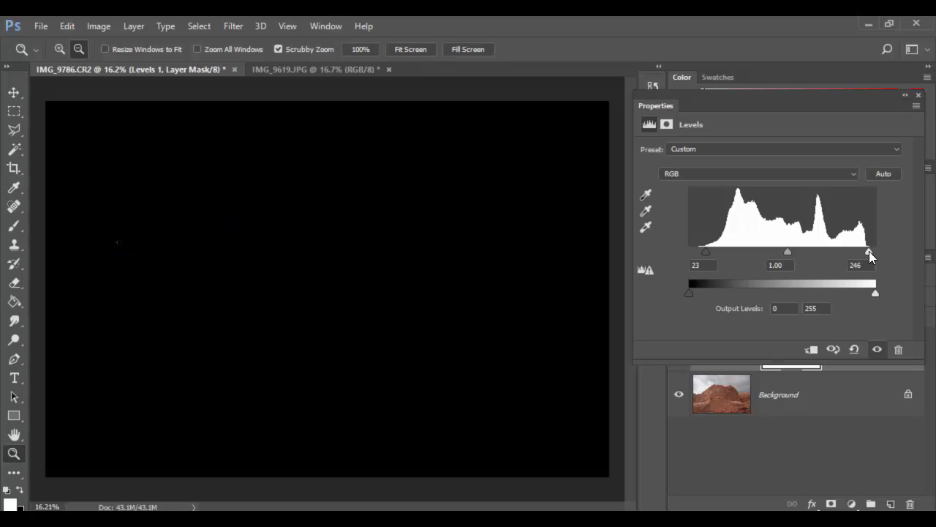
{"action": "left_click_drag", "start_coordinate": [869, 250], "coordinate": [869, 251]}
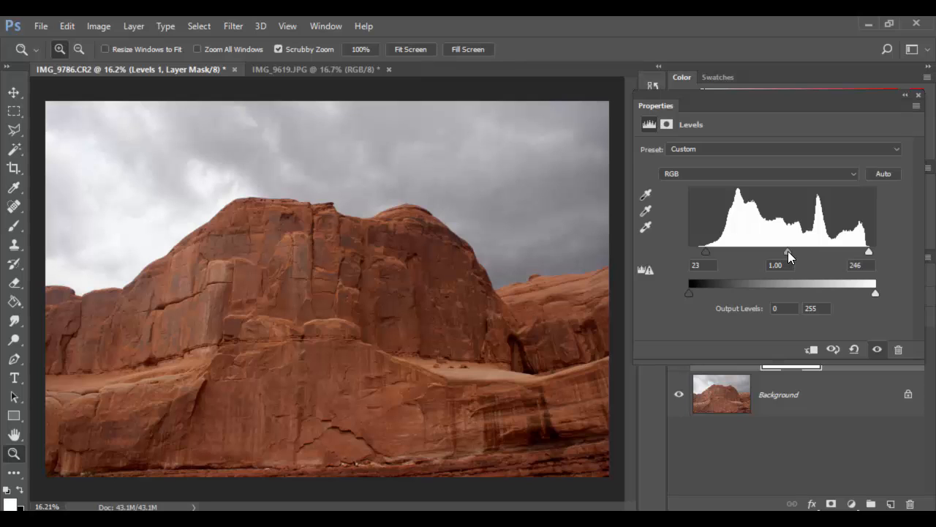
{"action": "left_click_drag", "start_coordinate": [787, 251], "coordinate": [790, 251]}
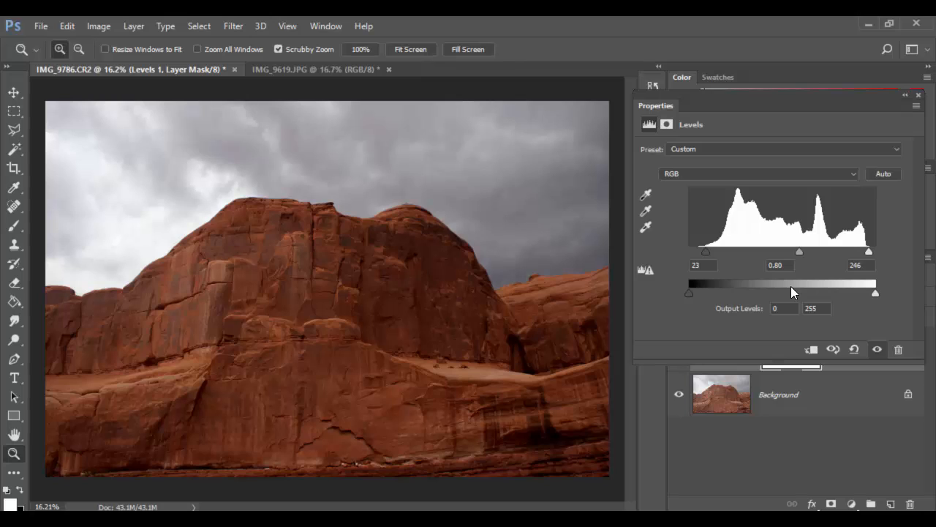
- Compare the rock photo with and without the Levels adjustment by switching that layer's visibility off and on twice
{"action": "left_click_drag", "start_coordinate": [756, 97], "coordinate": [741, 51]}
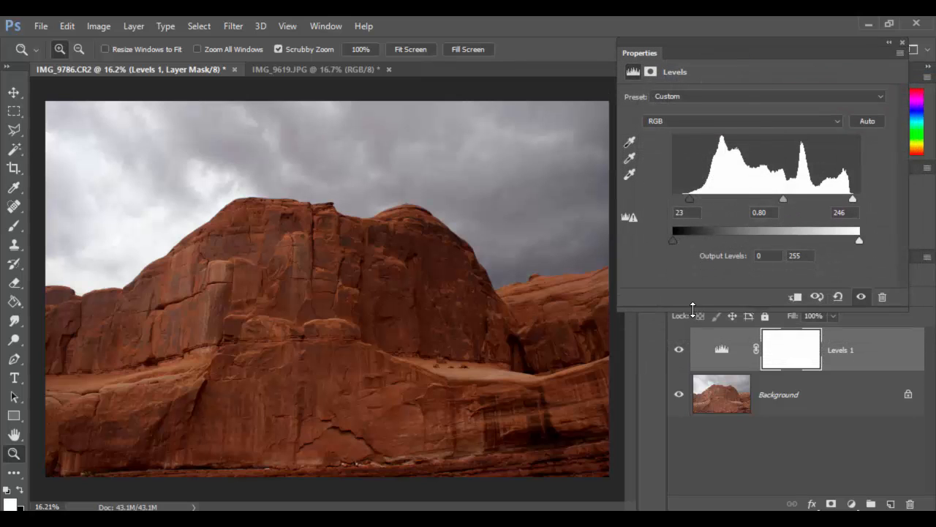
{"action": "left_click", "coordinate": [680, 353]}
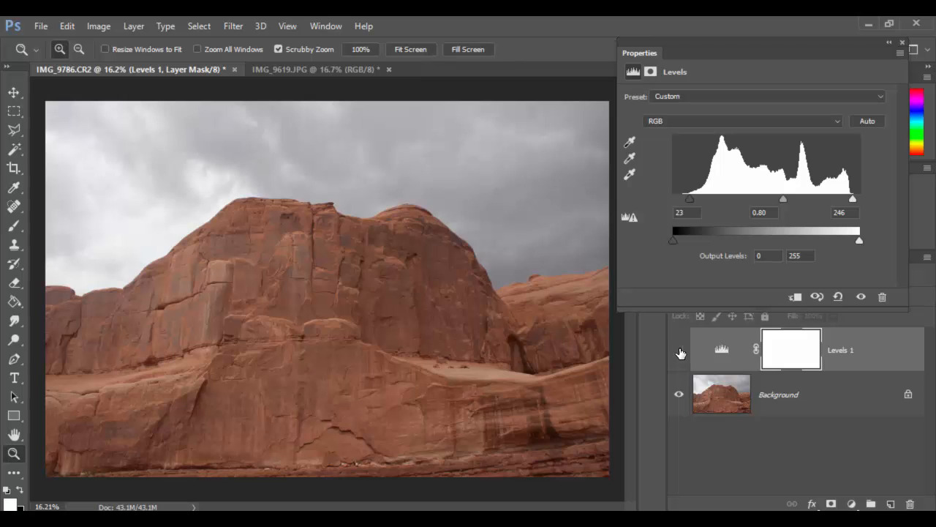
{"action": "left_click", "coordinate": [681, 353]}
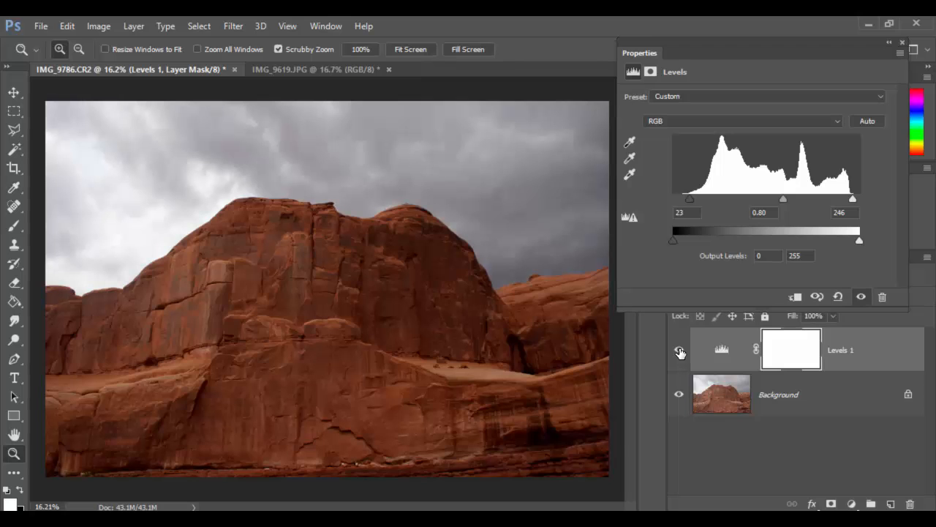
{"action": "left_click", "coordinate": [680, 353]}
{"action": "left_click", "coordinate": [680, 353]}
- Add a Hue/Saturation adjustment layer above the Levels layer and reduce the Master saturation to -7
{"action": "left_click_drag", "start_coordinate": [764, 42], "coordinate": [519, 311]}
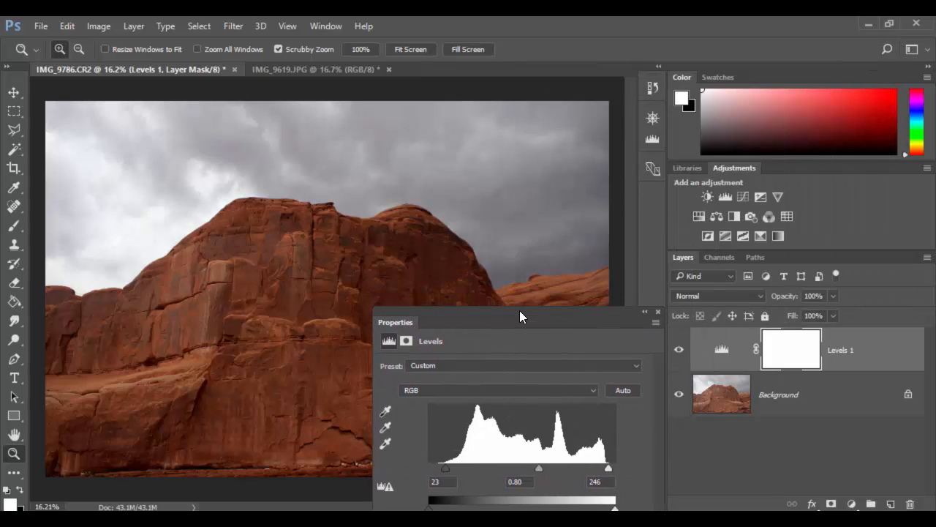
{"action": "left_click", "coordinate": [699, 217]}
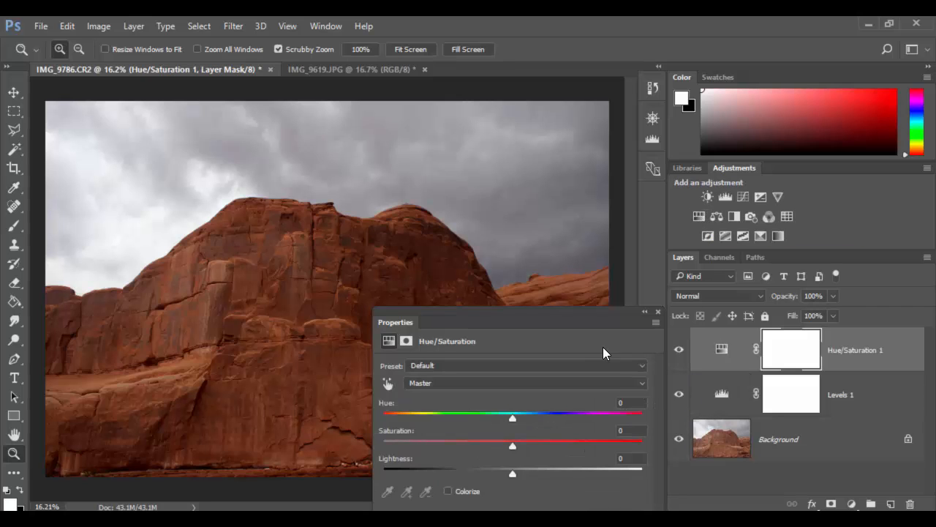
{"action": "mouse_move", "coordinate": [544, 309]}
{"action": "left_mouse_down"}
{"action": "mouse_move", "coordinate": [608, 302]}
{"action": "mouse_move", "coordinate": [682, 150]}
{"action": "mouse_move", "coordinate": [580, 137]}
{"action": "left_mouse_up"}
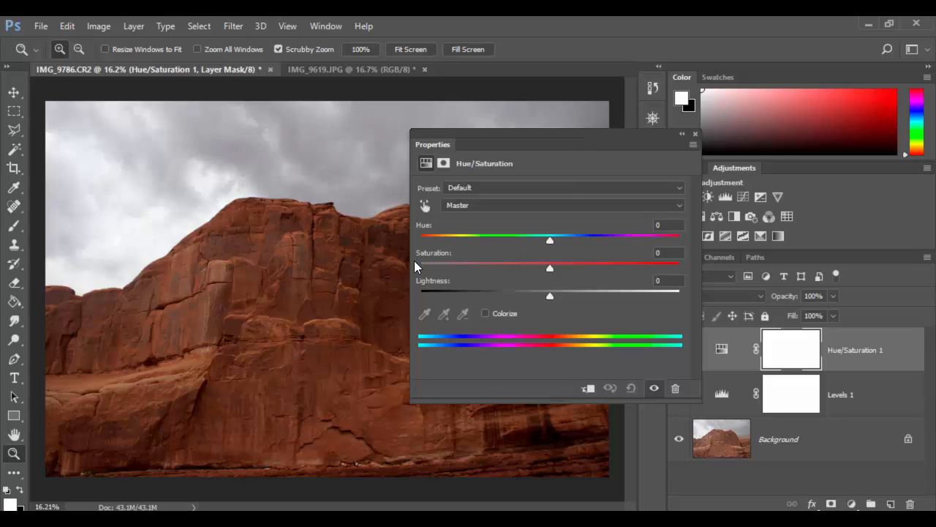
{"action": "left_click_drag", "start_coordinate": [552, 266], "coordinate": [544, 269]}
{"action": "left_click", "coordinate": [663, 252]}
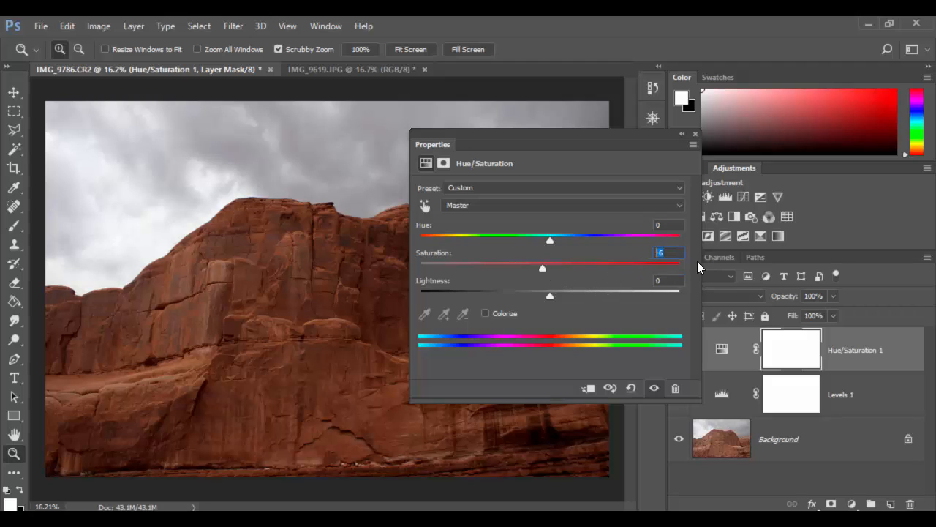
{"action": "left_click", "coordinate": [543, 268]}
- Compare the rock photo with and without the Hue/Saturation adjustment by switching that layer's visibility off and on twice
{"action": "left_click_drag", "start_coordinate": [558, 140], "coordinate": [432, 416]}
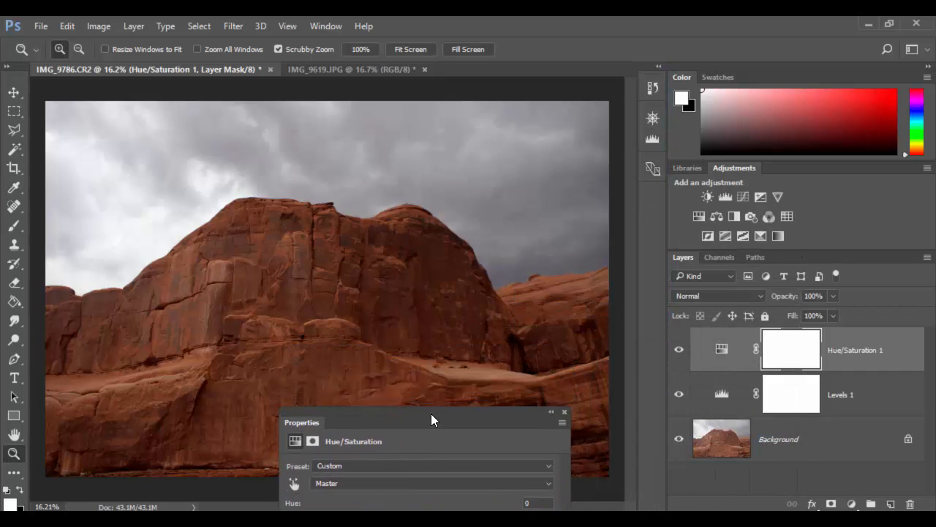
{"action": "left_click", "coordinate": [680, 350]}
{"action": "left_click", "coordinate": [680, 350]}
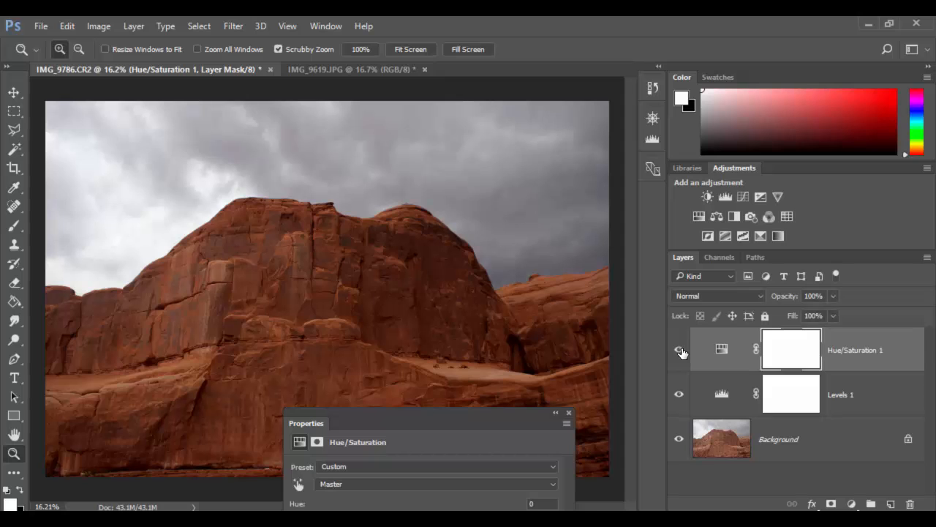
{"action": "left_click", "coordinate": [680, 352]}
{"action": "left_click", "coordinate": [680, 352]}
{"action": "left_click_drag", "start_coordinate": [490, 414], "coordinate": [829, 198]}
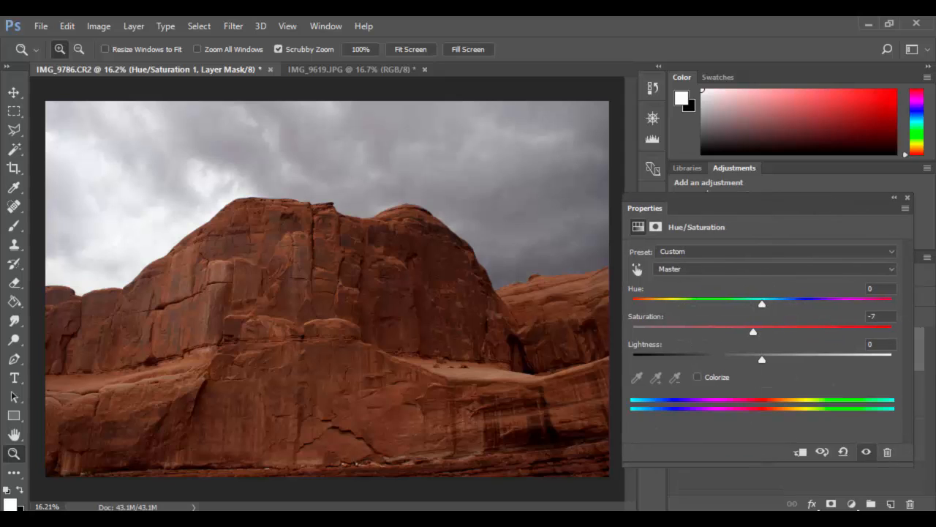
- Switch to the IMG_9619.JPG stormy sky photo and add a Levels adjustment layer above its background
{"action": "left_click", "coordinate": [336, 70]}
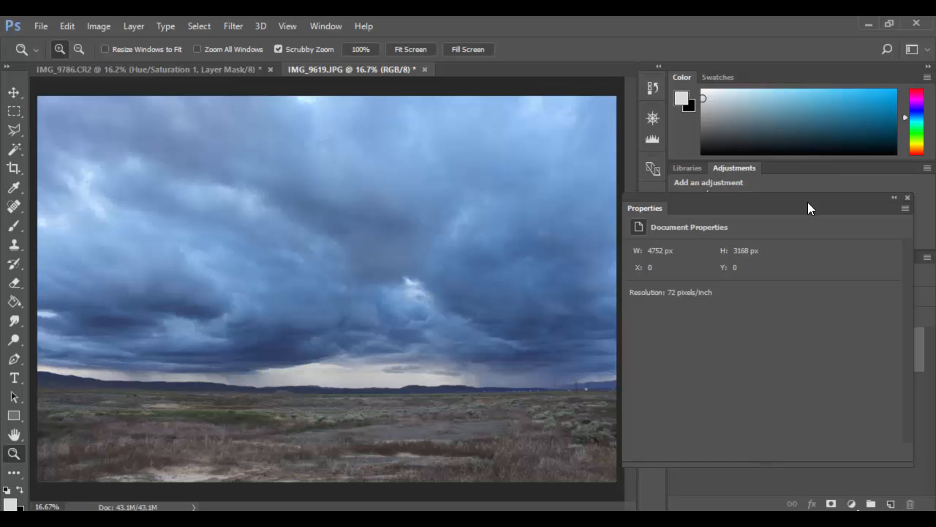
{"action": "left_click_drag", "start_coordinate": [806, 200], "coordinate": [798, 422]}
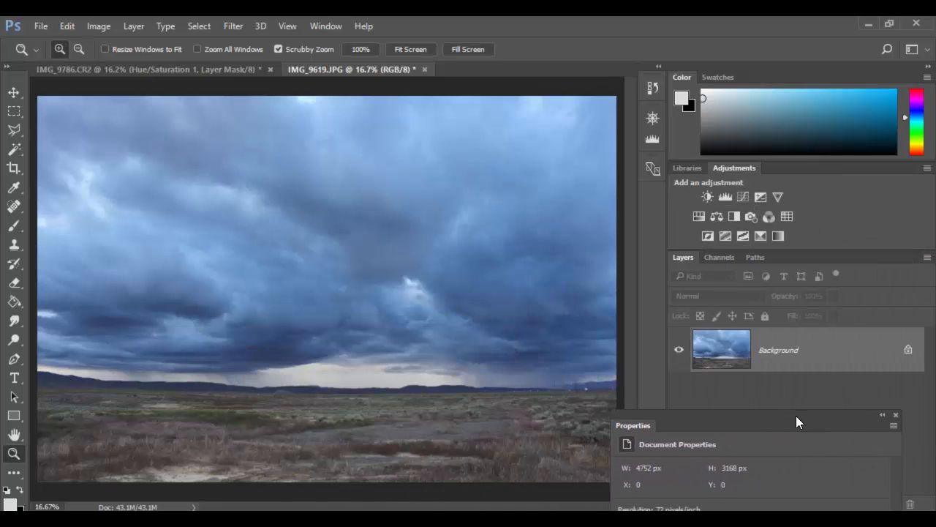
{"action": "left_click", "coordinate": [726, 197]}
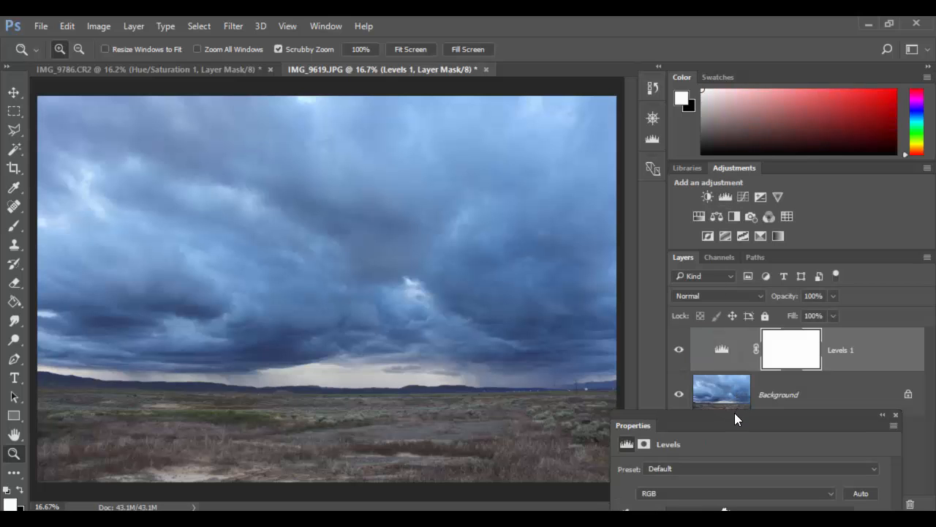
{"action": "left_click_drag", "start_coordinate": [735, 412], "coordinate": [767, 177]}
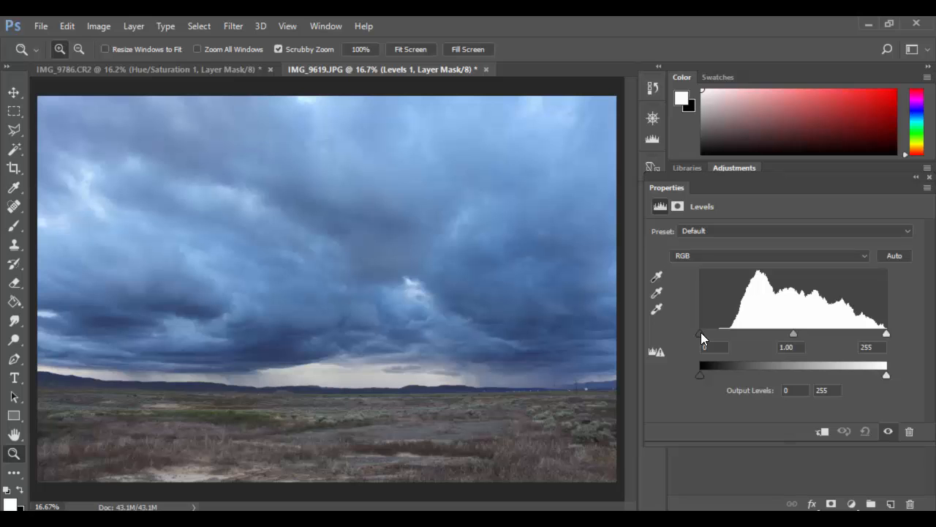
- Raise the input black point of the sky photo's Levels adjustment to 41, keeping the white point at 255
{"action": "left_click_drag", "start_coordinate": [700, 333], "coordinate": [720, 333]}
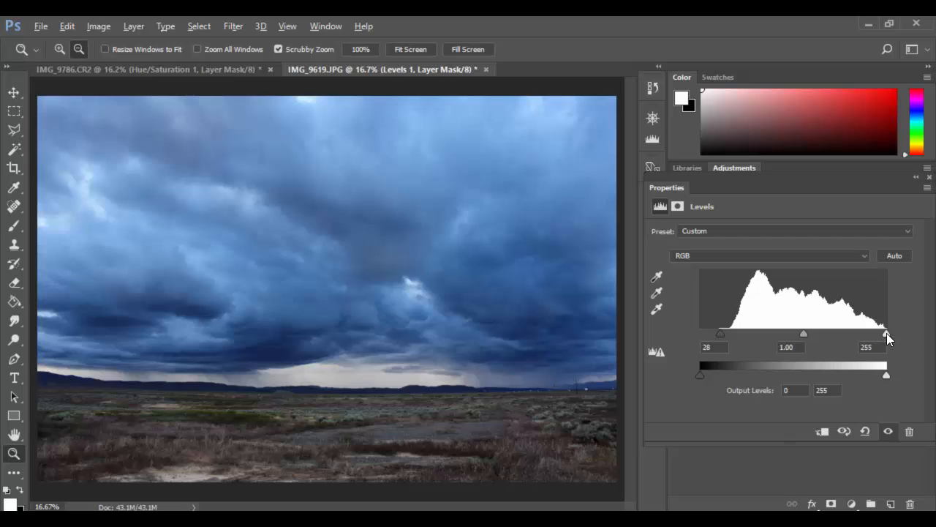
{"action": "left_click_drag", "start_coordinate": [886, 333], "coordinate": [887, 335]}
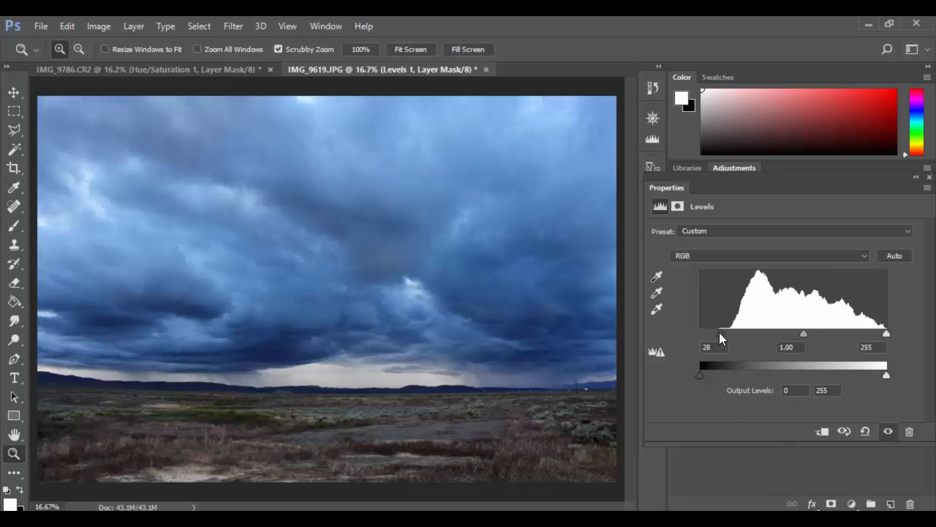
{"action": "left_click_drag", "start_coordinate": [719, 332], "coordinate": [730, 332]}
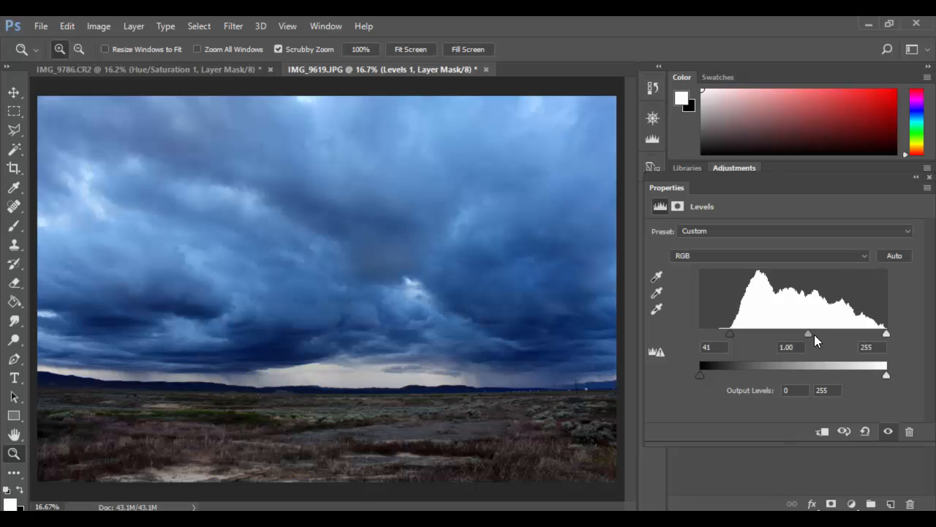
- Correct the colour cast by sampling the Levels gray point on the pale sandy patch in the foreground
{"action": "left_click", "coordinate": [657, 294]}
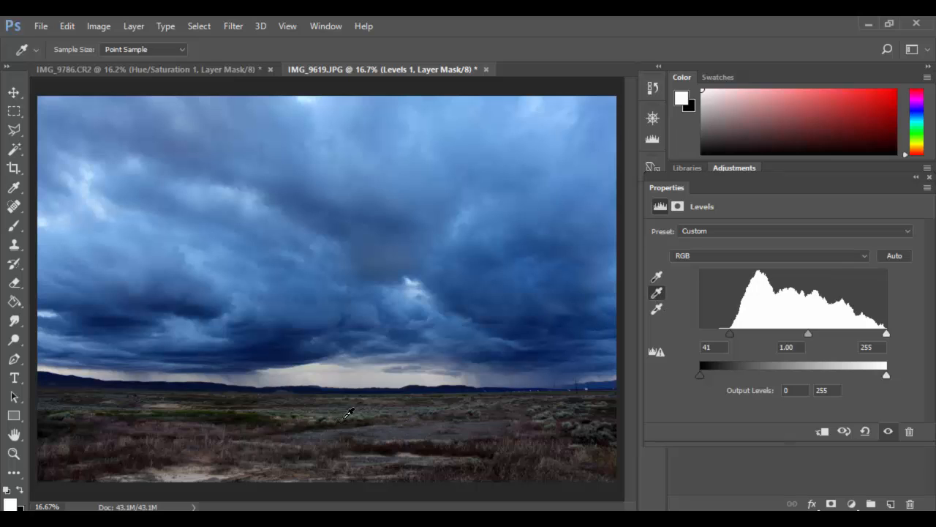
{"action": "left_click", "coordinate": [656, 296]}
{"action": "left_click", "coordinate": [220, 473]}
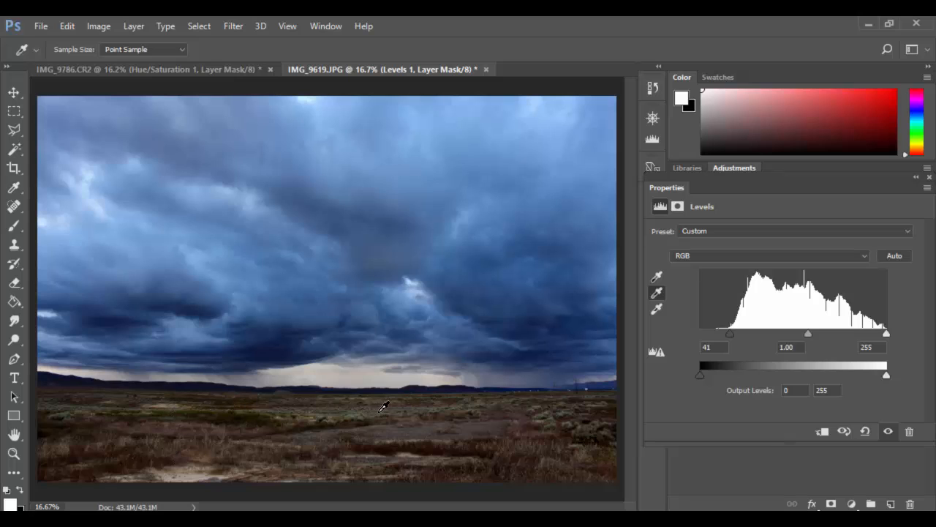
{"action": "left_click", "coordinate": [198, 460]}
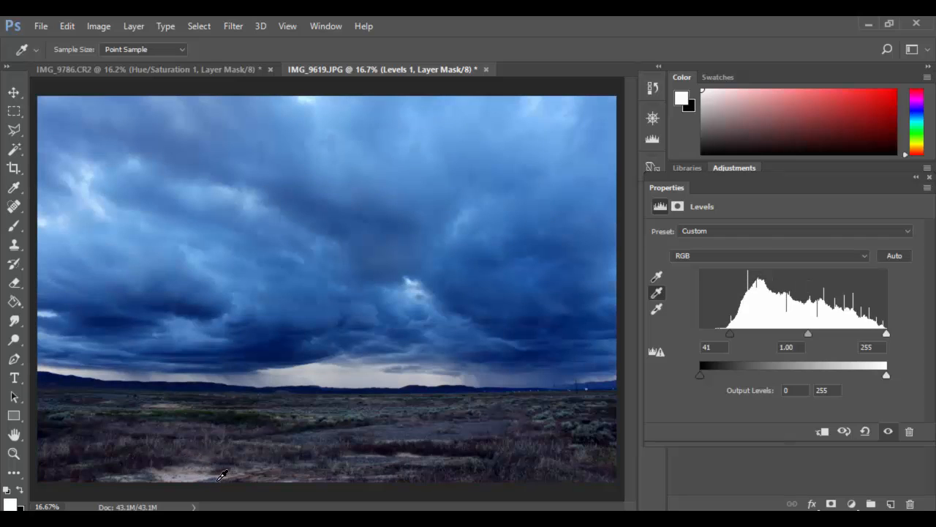
{"action": "left_click", "coordinate": [219, 473]}
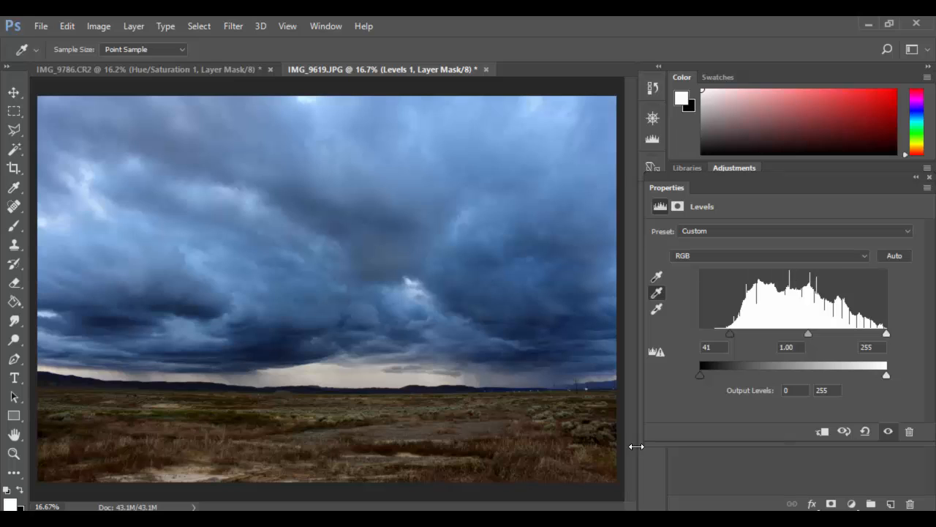
- Examine the Levels settings of the individual colour channels, including Red and Green, and return to the RGB channel
{"action": "left_click", "coordinate": [759, 254]}
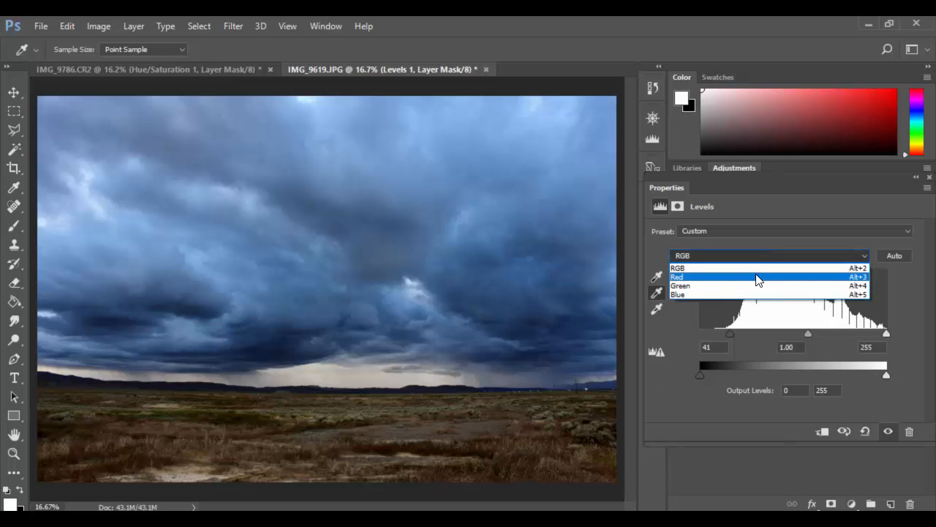
{"action": "left_click", "coordinate": [758, 277]}
{"action": "left_click", "coordinate": [758, 264]}
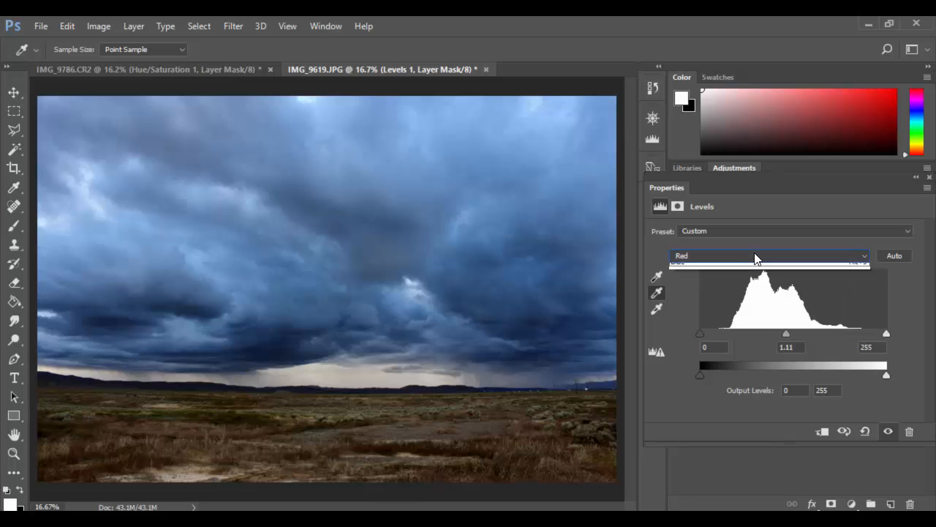
{"action": "left_click", "coordinate": [750, 287]}
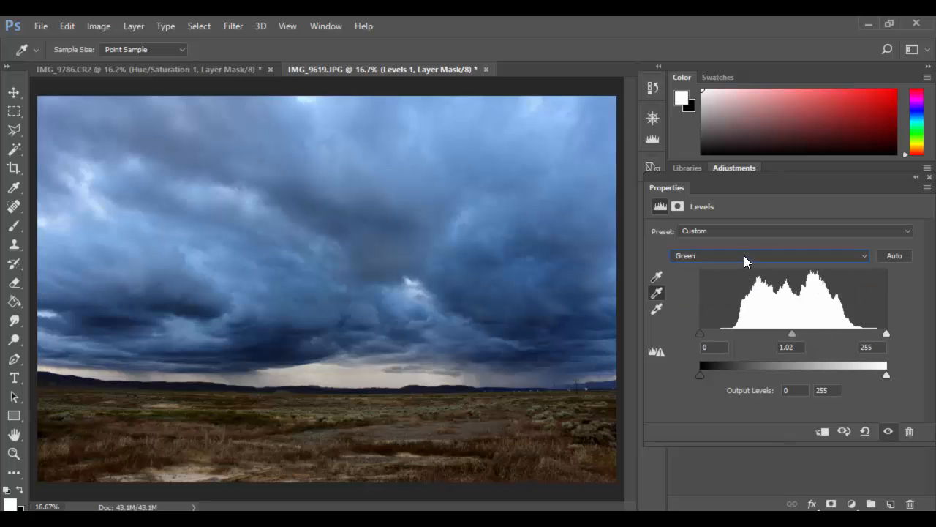
{"action": "left_click", "coordinate": [745, 256]}
{"action": "left_click", "coordinate": [740, 300]}
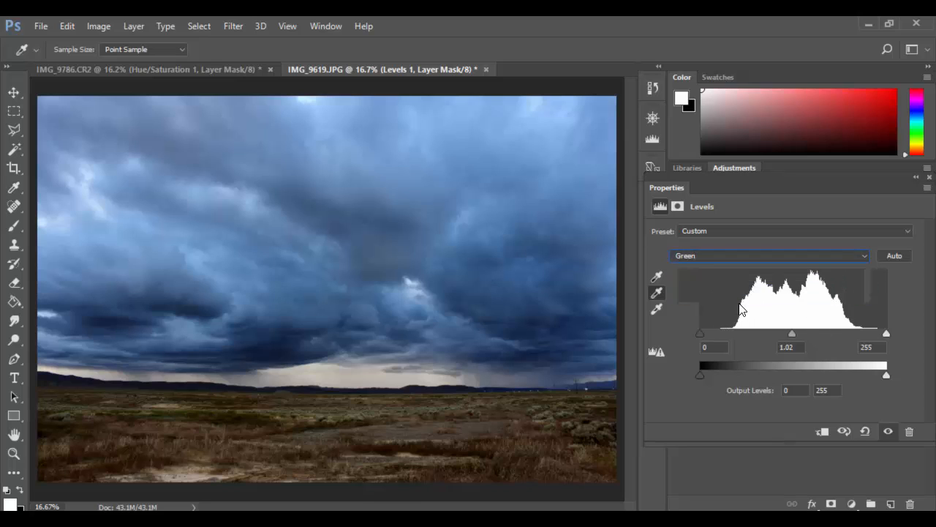
{"action": "left_click", "coordinate": [716, 262]}
{"action": "left_click", "coordinate": [715, 268]}
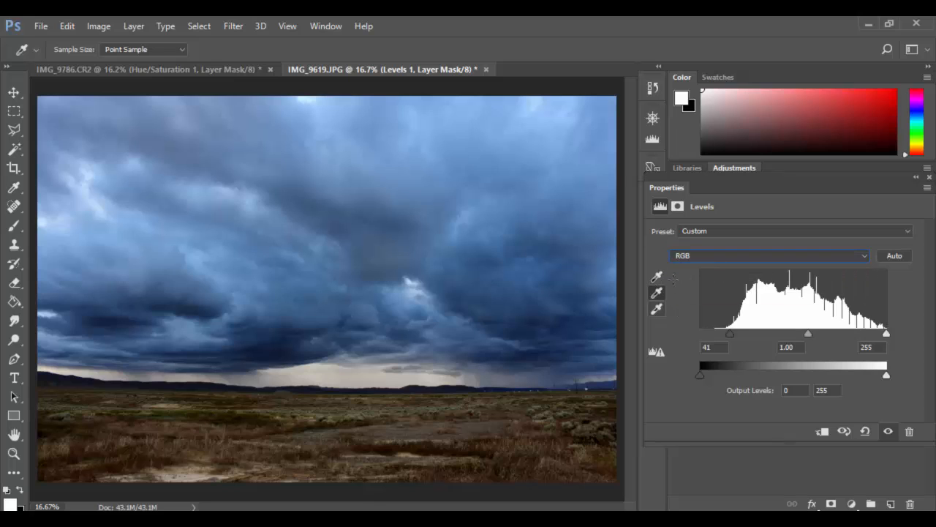
{"action": "left_click", "coordinate": [661, 287]}
- Compare the sky photo with and without the Levels adjustment by hiding and showing that layer
{"action": "left_click_drag", "start_coordinate": [807, 187], "coordinate": [795, 43]}
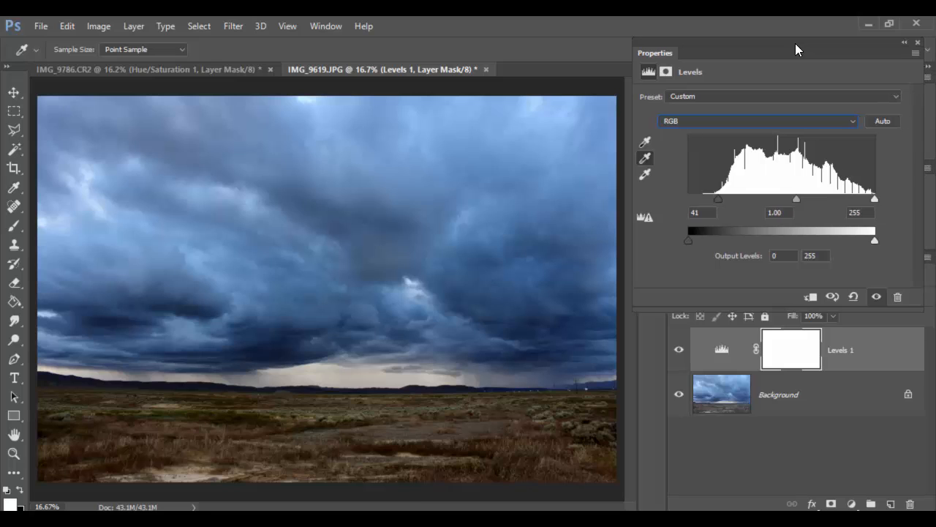
{"action": "left_click", "coordinate": [679, 353]}
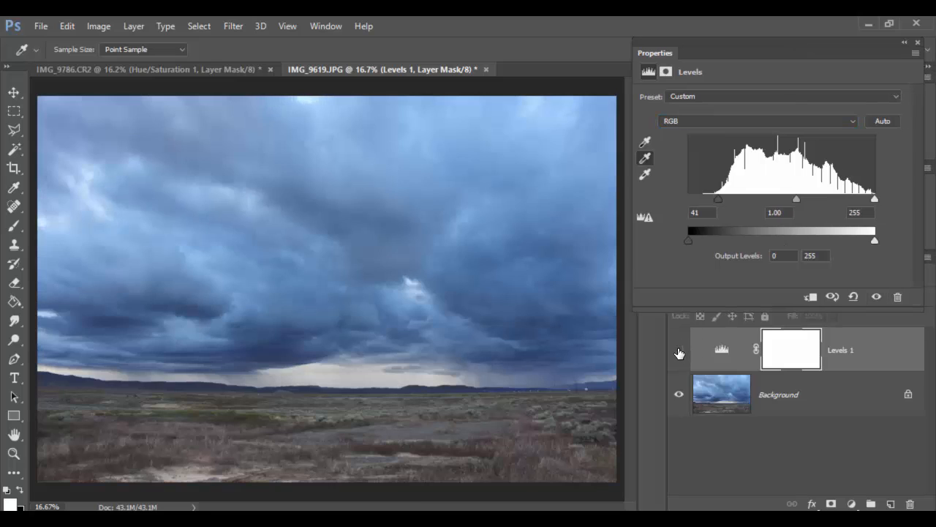
{"action": "left_click", "coordinate": [679, 353]}
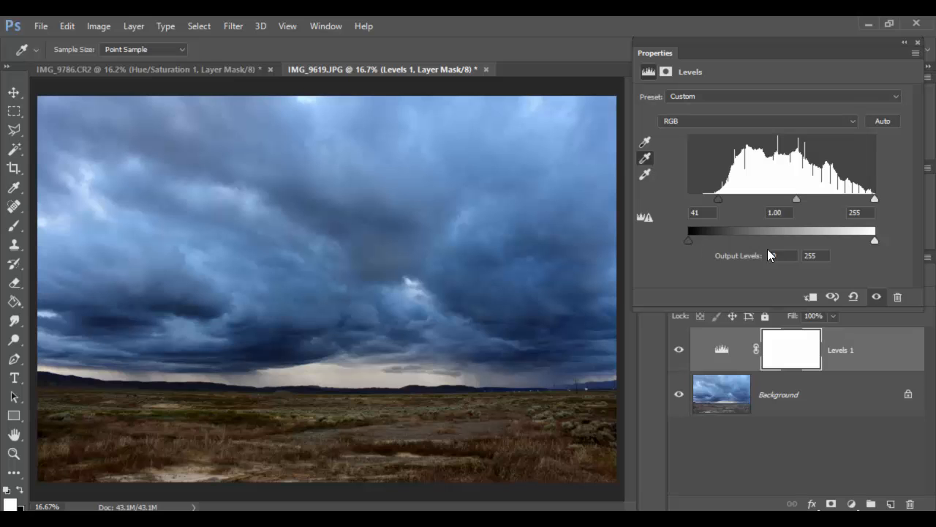
- Try out the output white and black levels of the adjustment, returning them to 255 and 0
{"action": "left_click_drag", "start_coordinate": [875, 242], "coordinate": [898, 240]}
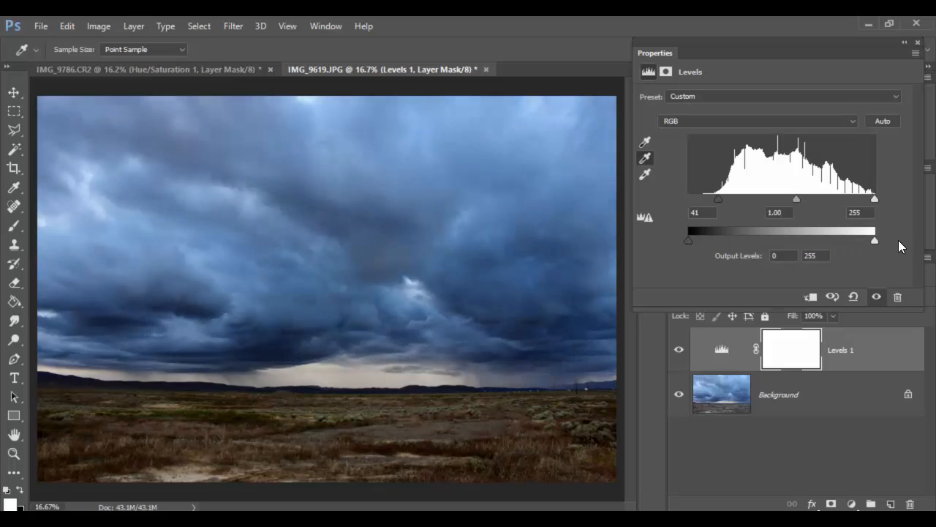
{"action": "mouse_move", "coordinate": [691, 240]}
{"action": "left_mouse_down"}
{"action": "mouse_move", "coordinate": [709, 241]}
{"action": "mouse_move", "coordinate": [683, 239]}
{"action": "left_mouse_up"}
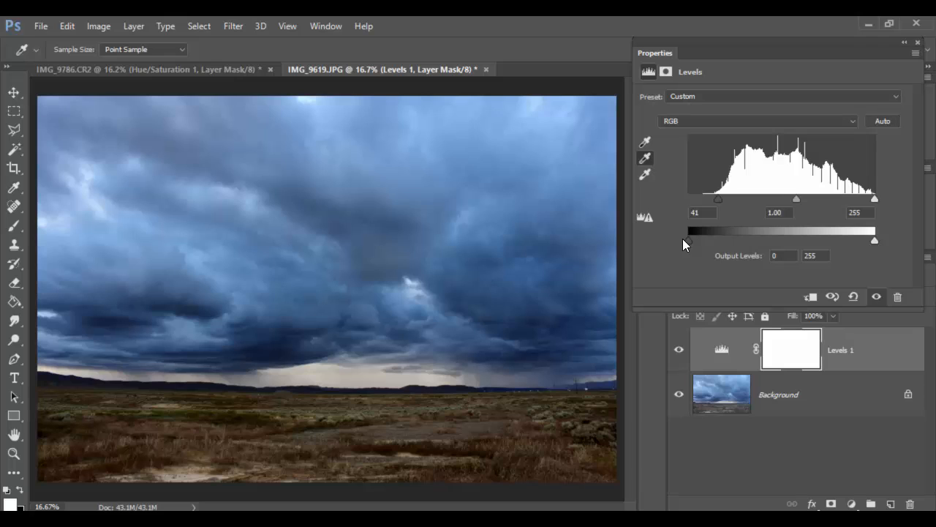